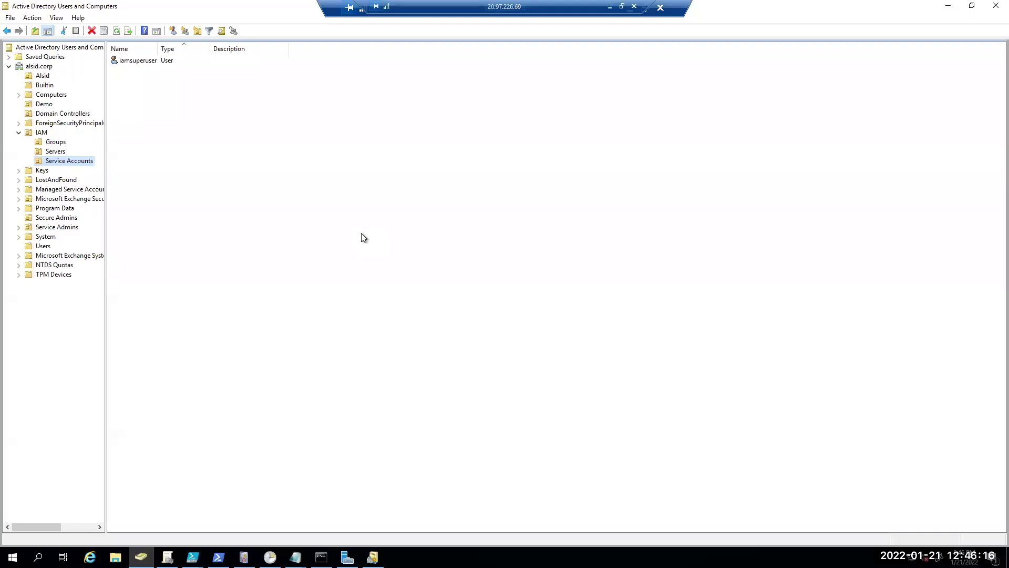
- Browse the IAM OU's groups, servers and service accounts in the remote session
left_click(42, 133)
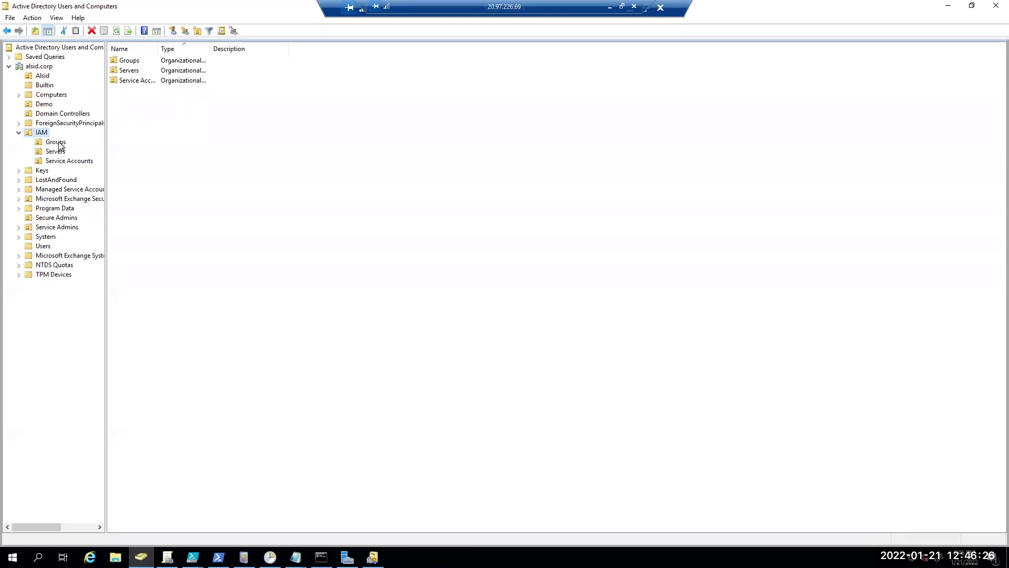
left_click(56, 142)
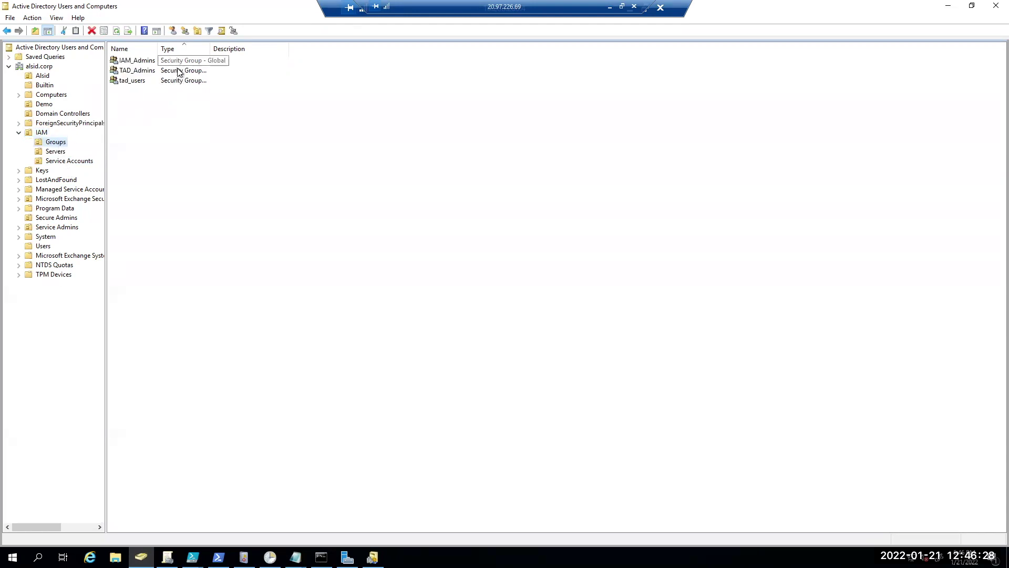
left_click(55, 152)
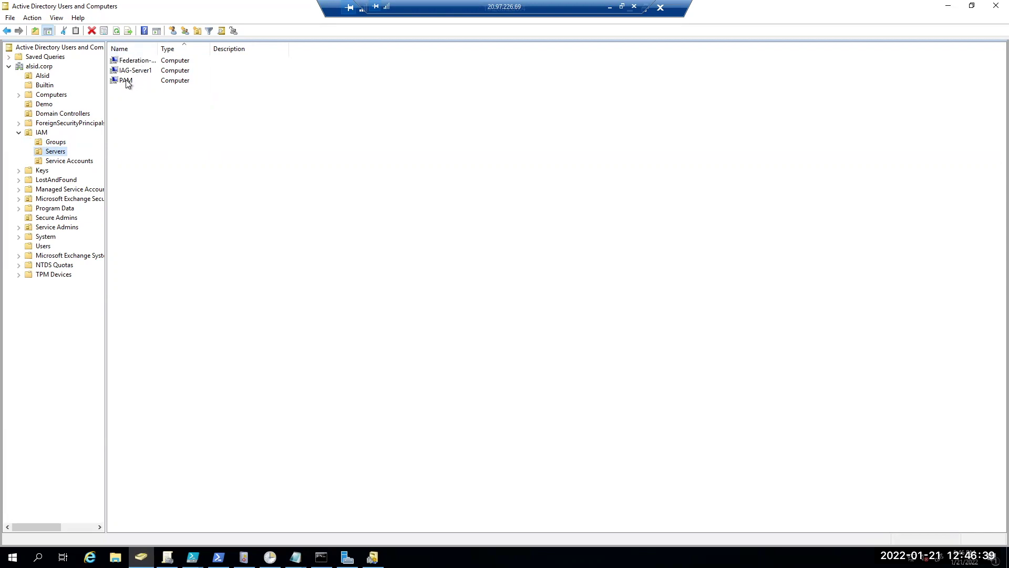
left_click(83, 162)
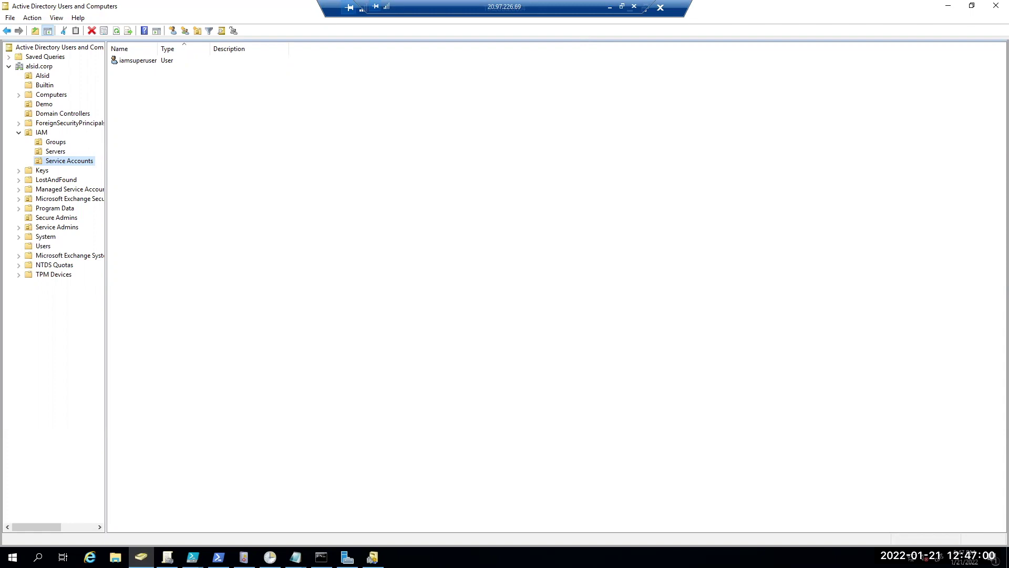
- Review the Domain controllers managed by illegitimate users indicator's details in Tenable.ad, then close them
left_click(610, 8)
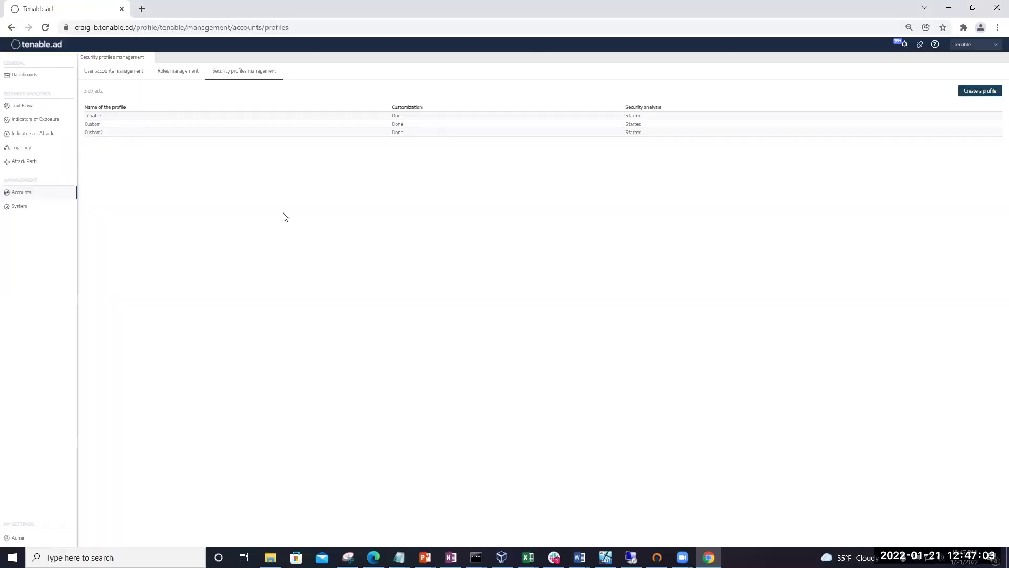
left_click(46, 133)
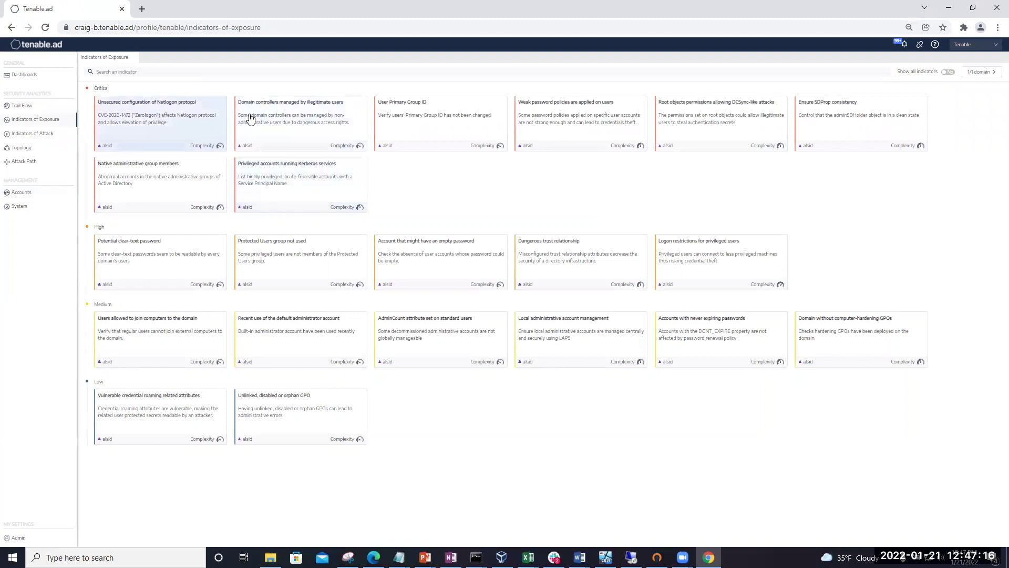
left_click(296, 117)
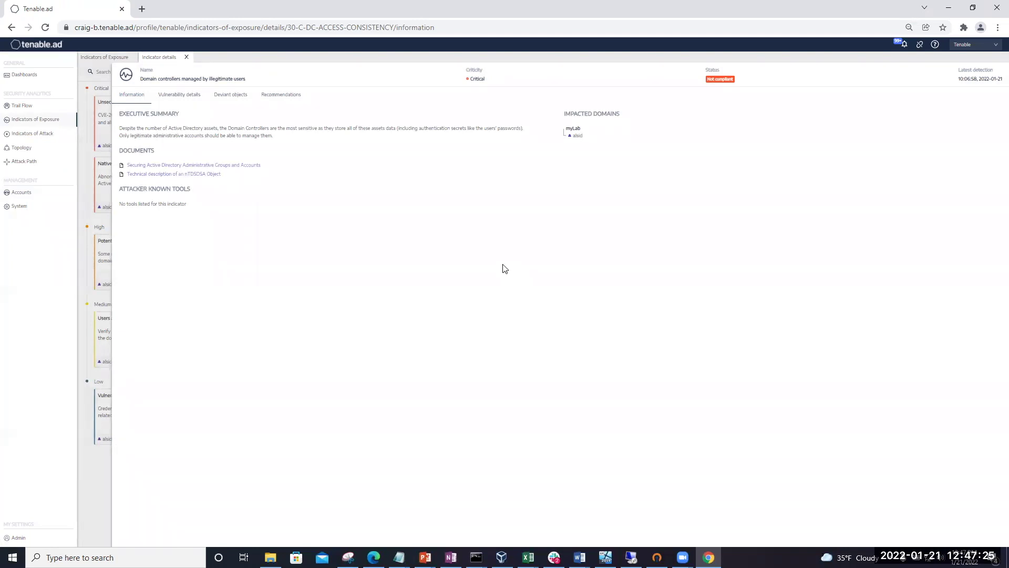
left_click(188, 58)
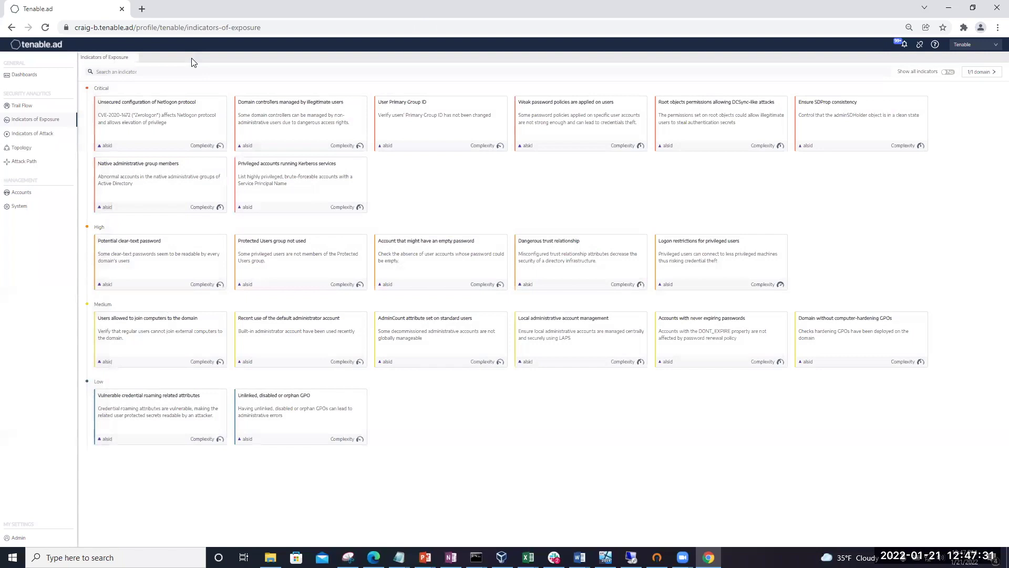
- In Security profiles management, start a Tenable-copy profile named 'My Or', then cancel it
left_click(22, 193)
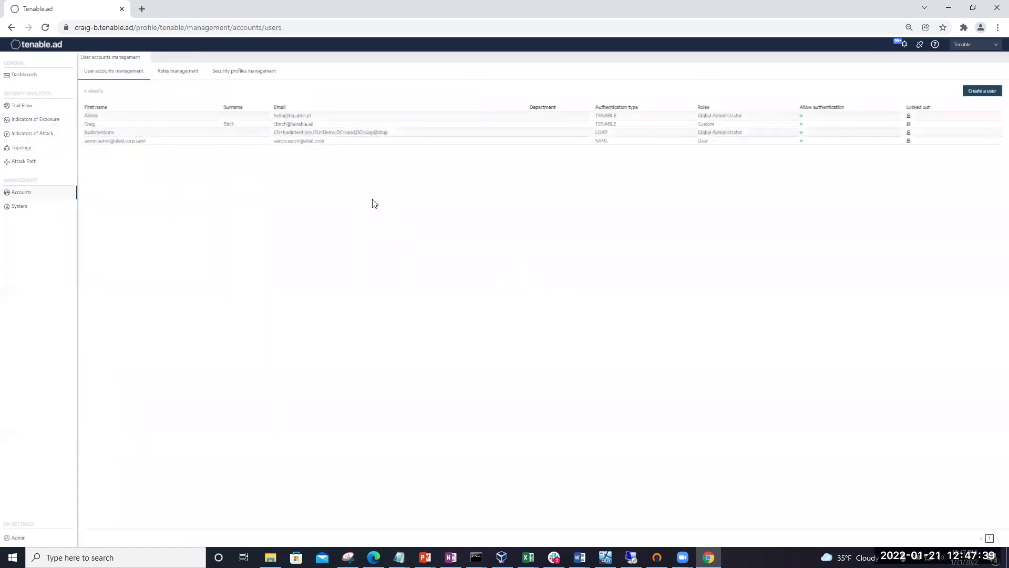
left_click(242, 74)
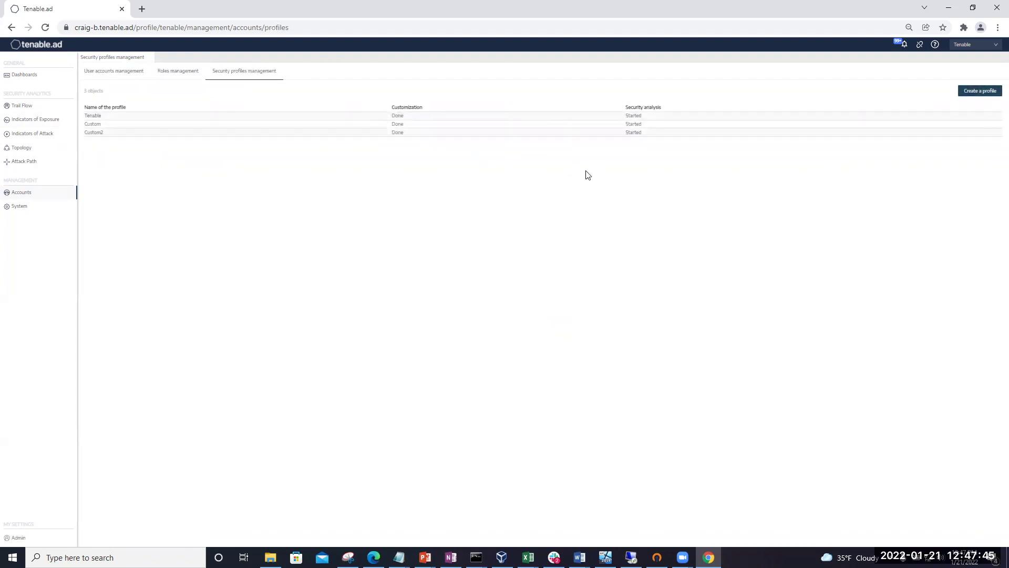
left_click(984, 92)
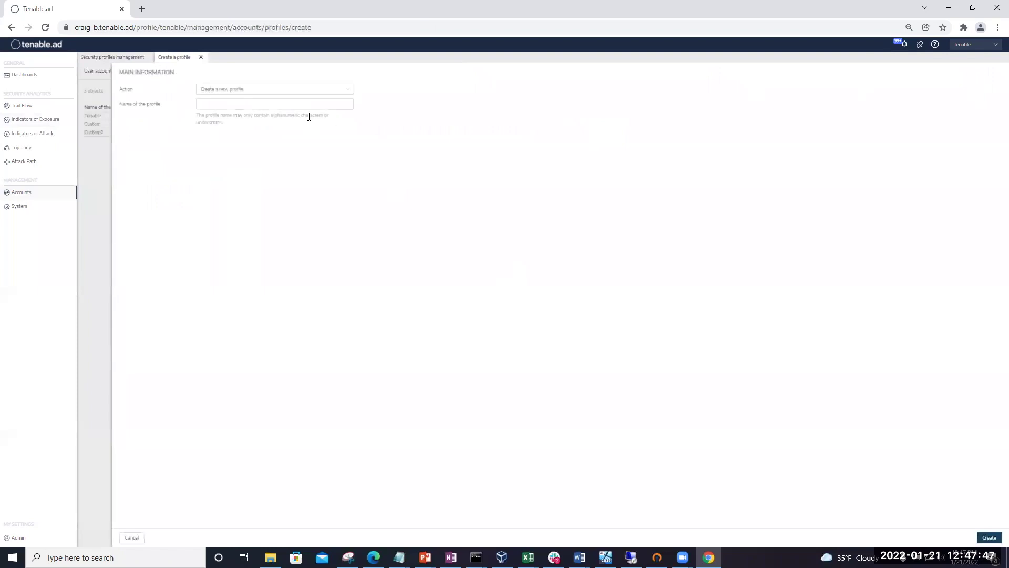
left_click(346, 96)
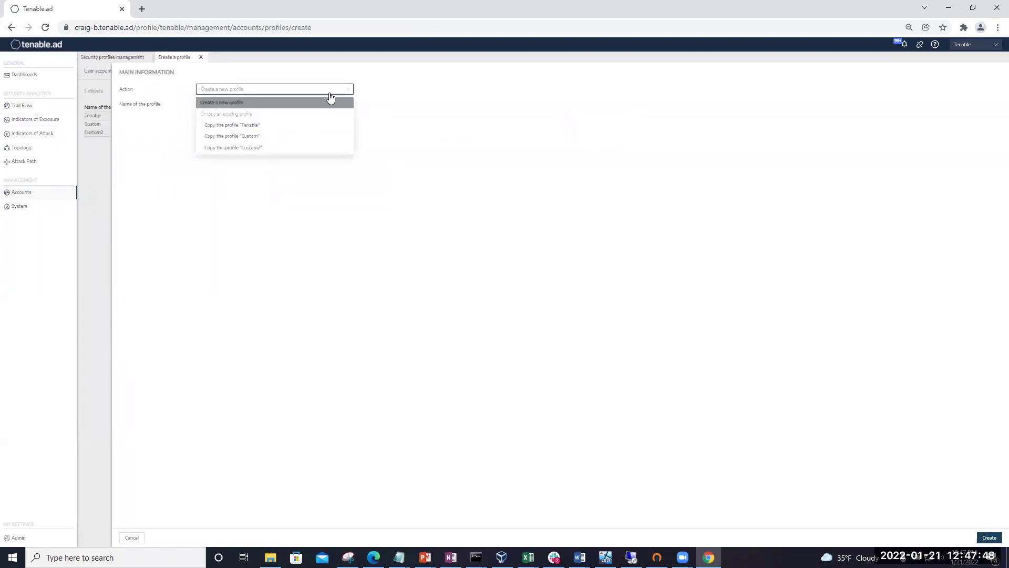
left_click(254, 125)
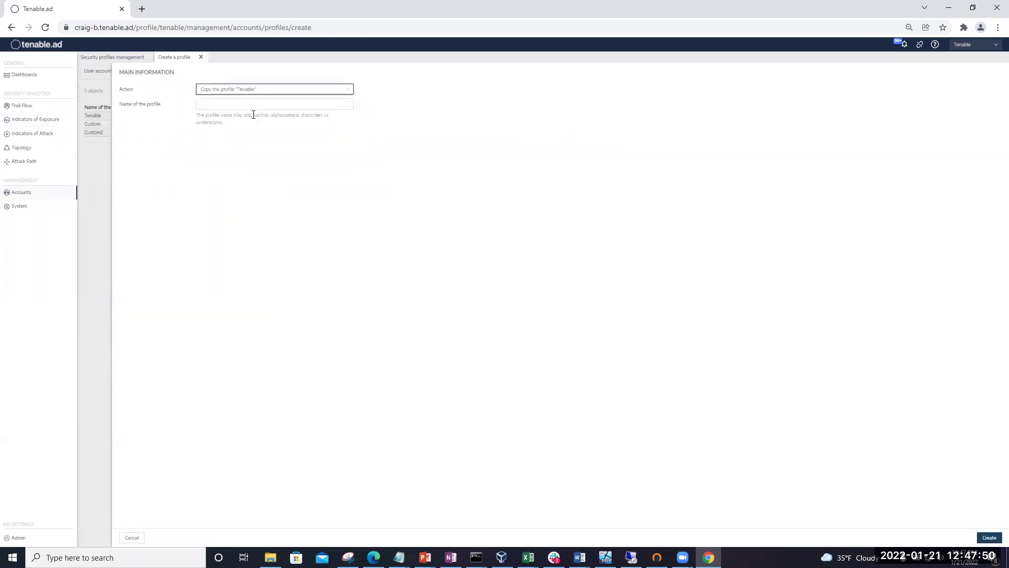
left_click(257, 103)
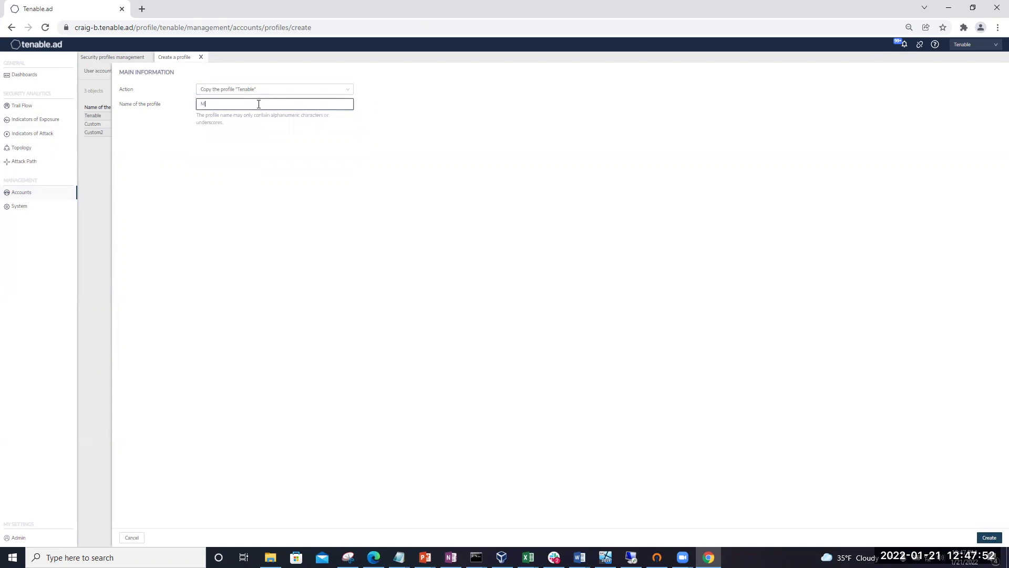
type("My Or")
left_click(199, 58)
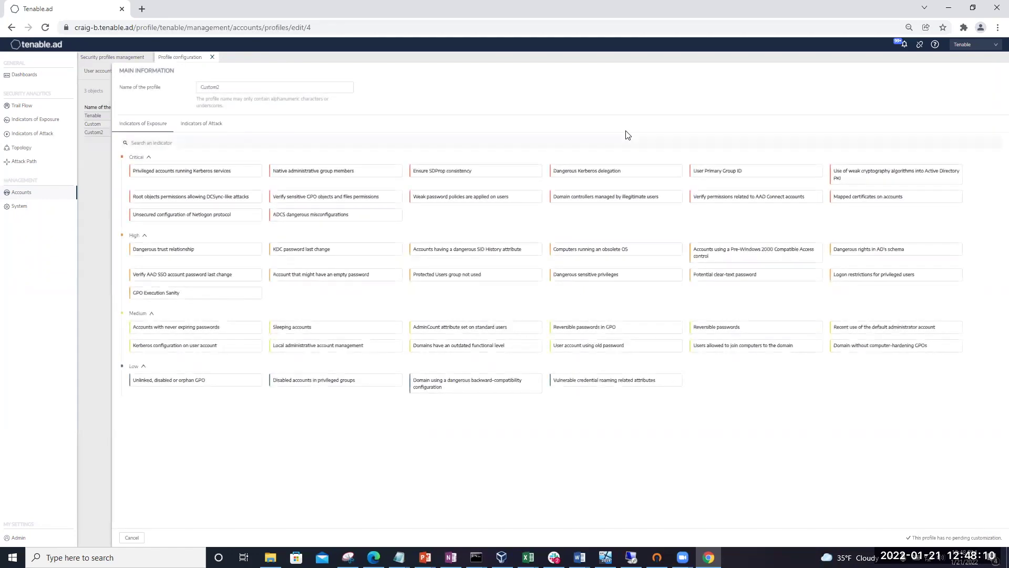
- Keep OU=IAM,{{domain}} in the indicator's OU list, drop the extra empty row, and save as draft
left_click(630, 195)
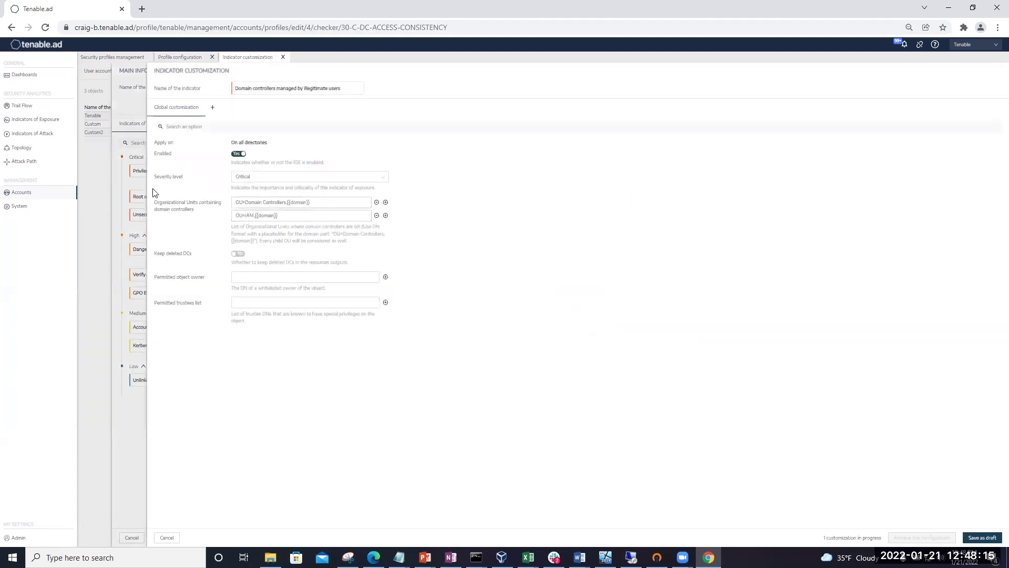
left_click(245, 200)
left_click(252, 217)
left_click(385, 215)
left_click(279, 229)
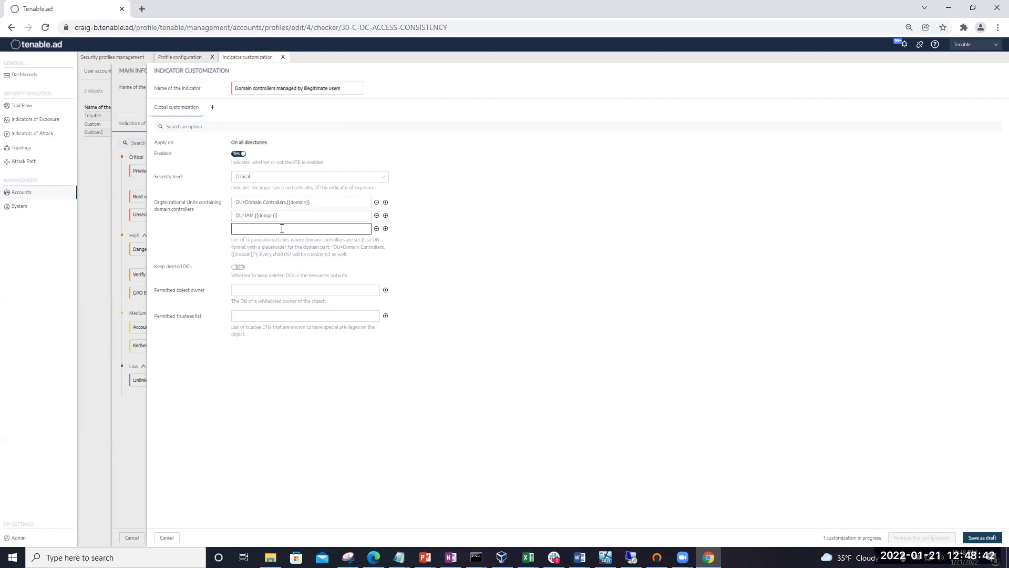
left_click(377, 229)
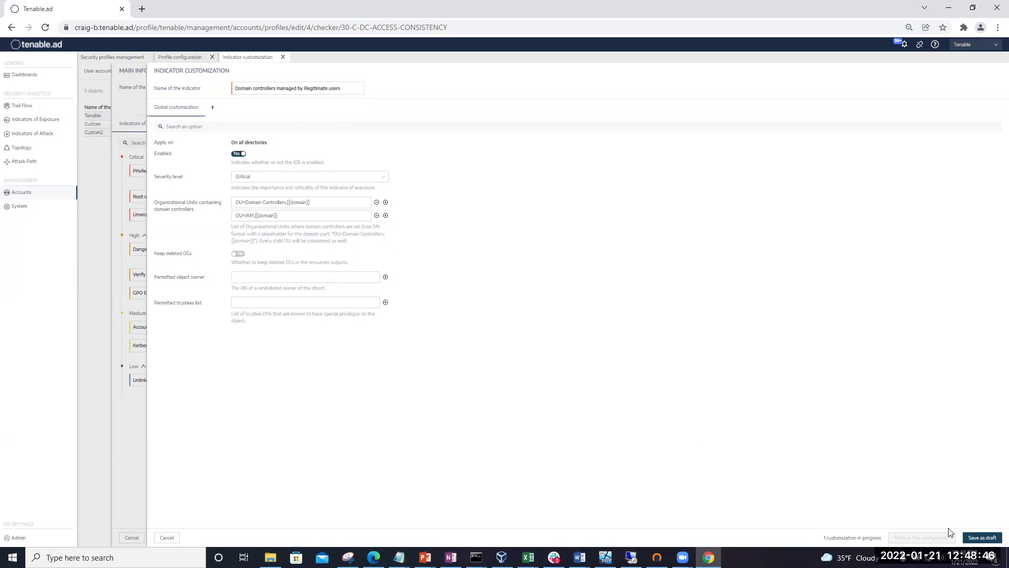
left_click(982, 536)
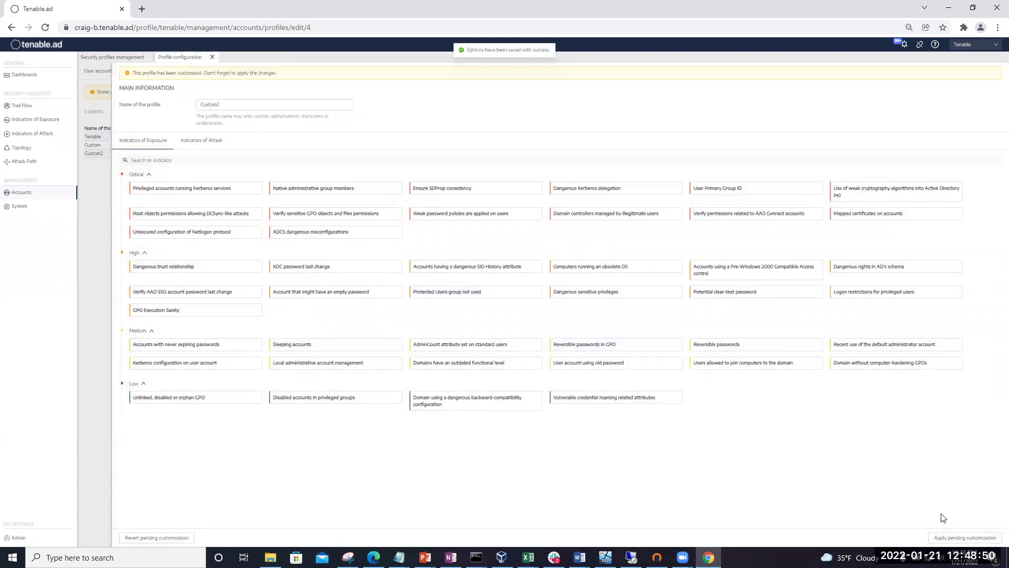
- Apply Custom2's pending customization, view Custom2's Indicators of Exposure, then return to the ADUC session
left_click(955, 538)
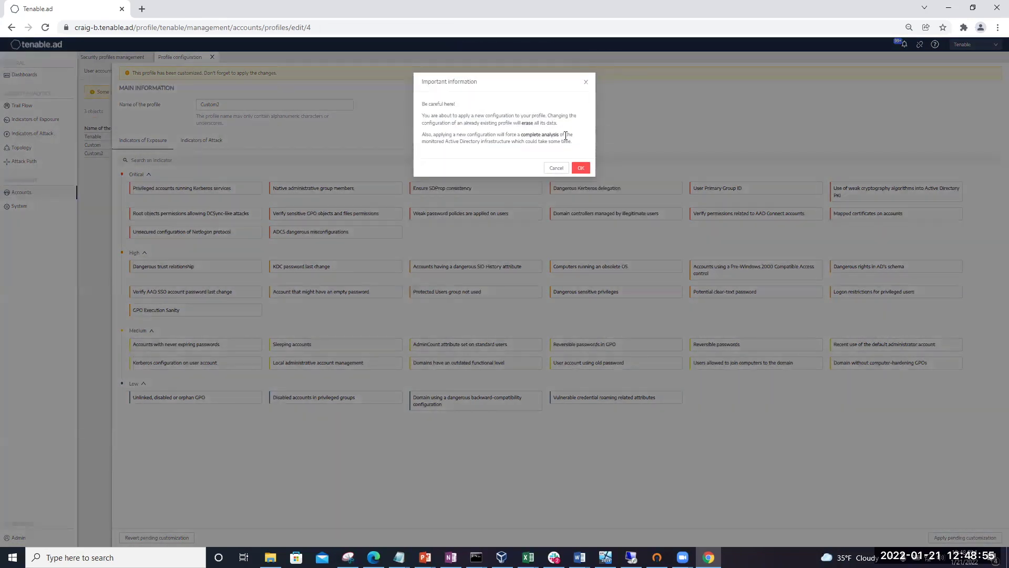
left_click(581, 169)
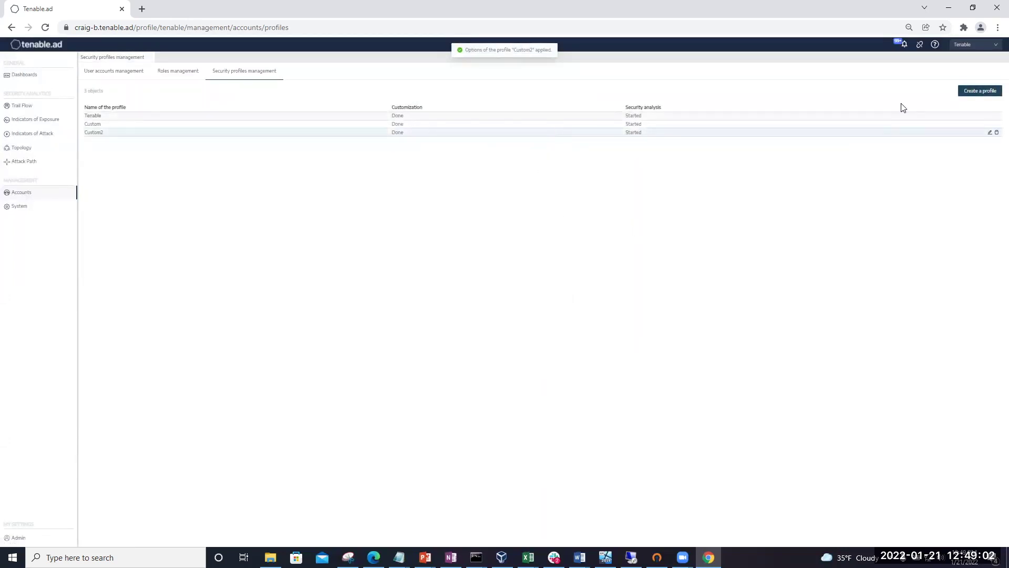
left_click(994, 45)
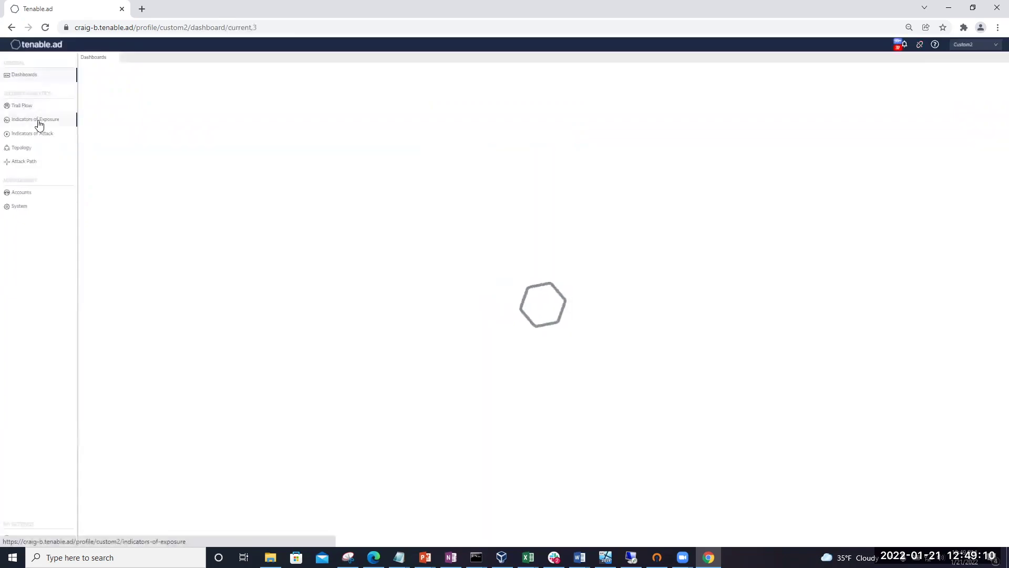
left_click(39, 124)
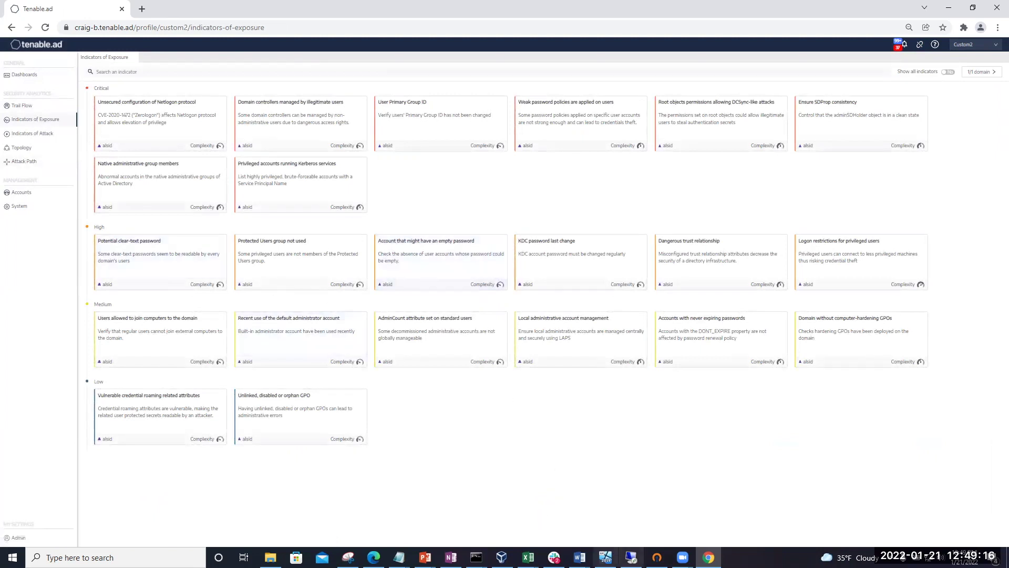
left_click(631, 557)
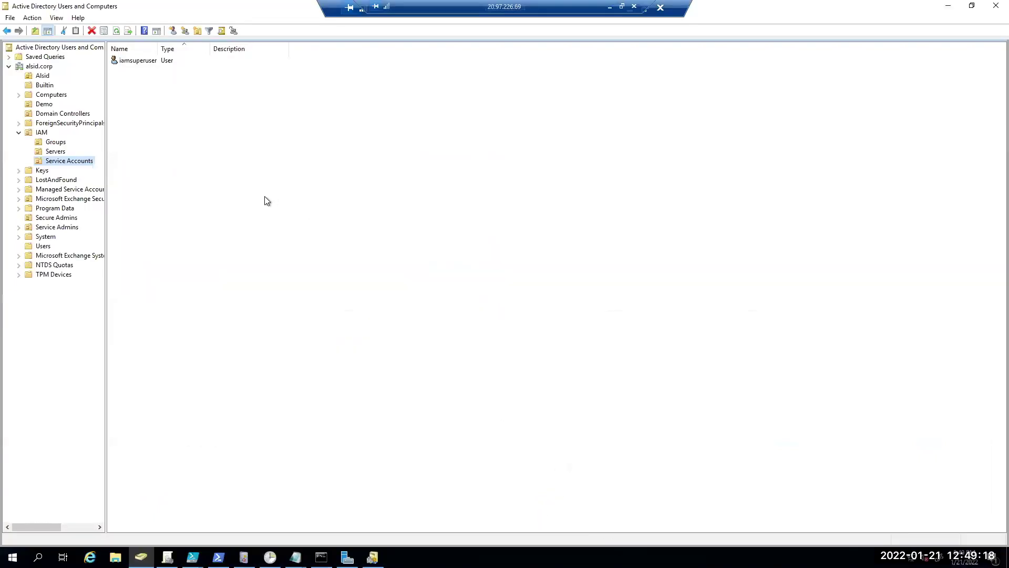
- Add the untrusted user account to the IAM OU's Security permissions and resolve its name
left_click(42, 133)
right_click(45, 134)
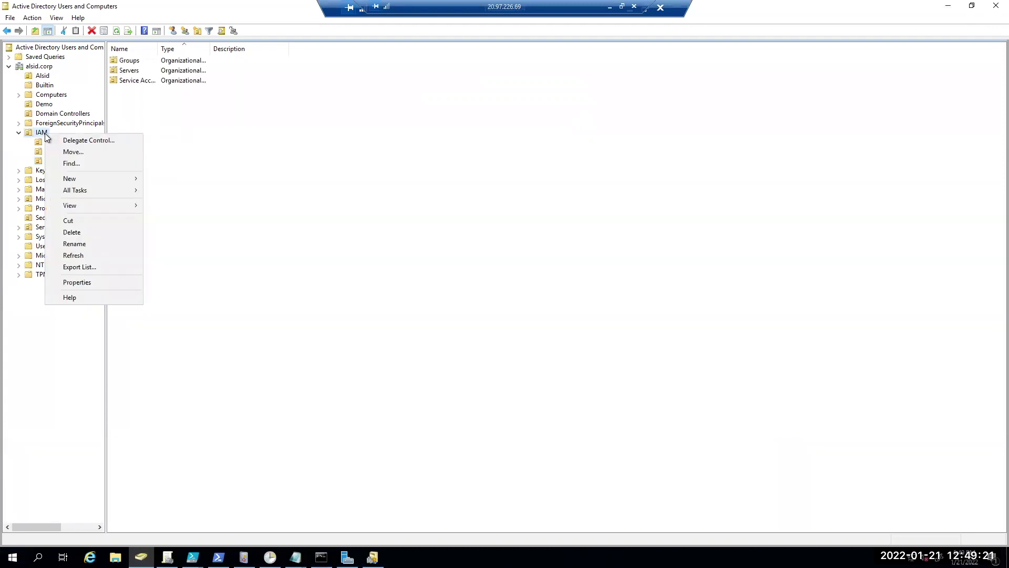
left_click(99, 283)
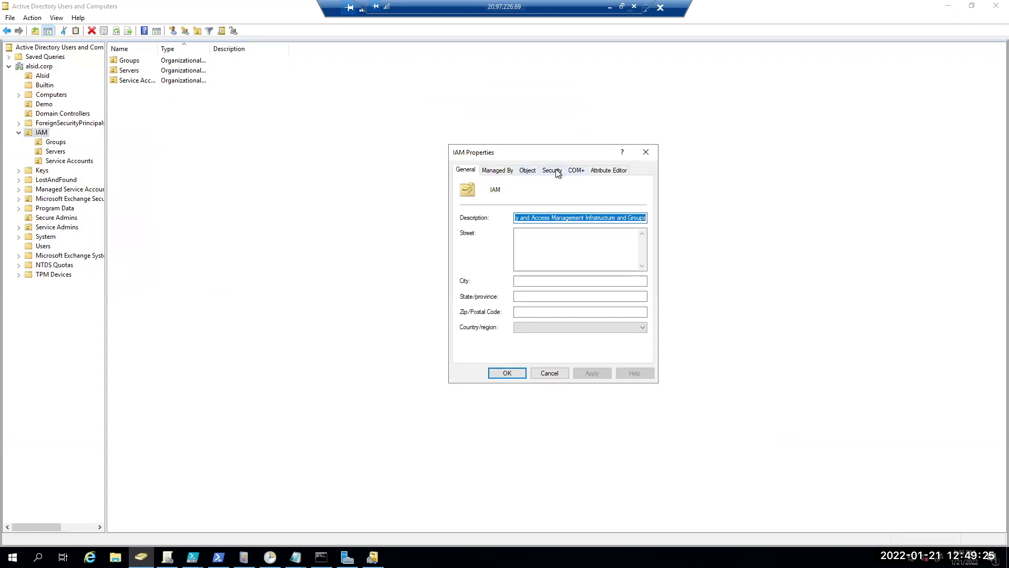
left_click(553, 170)
left_click(580, 251)
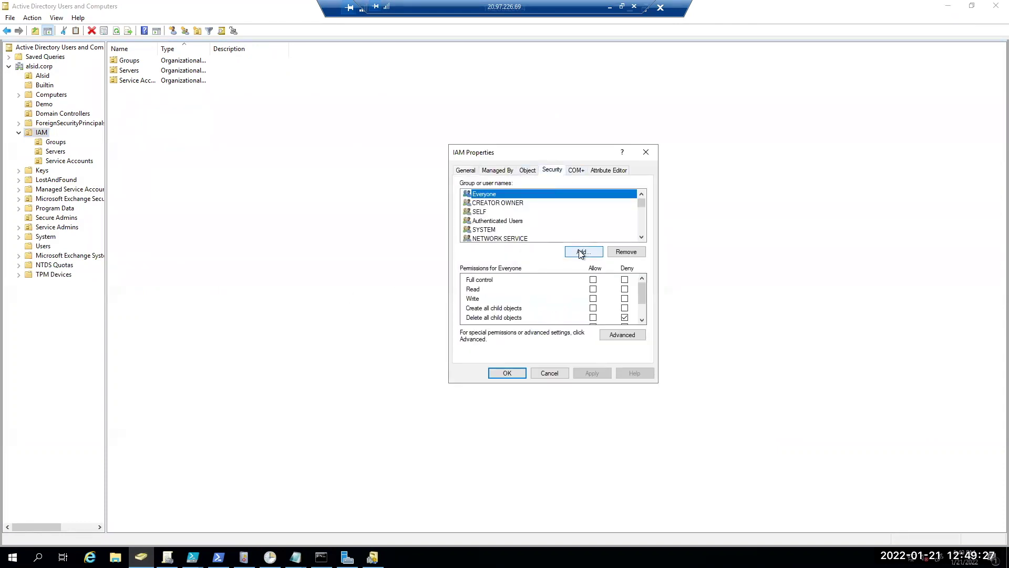
type("bad")
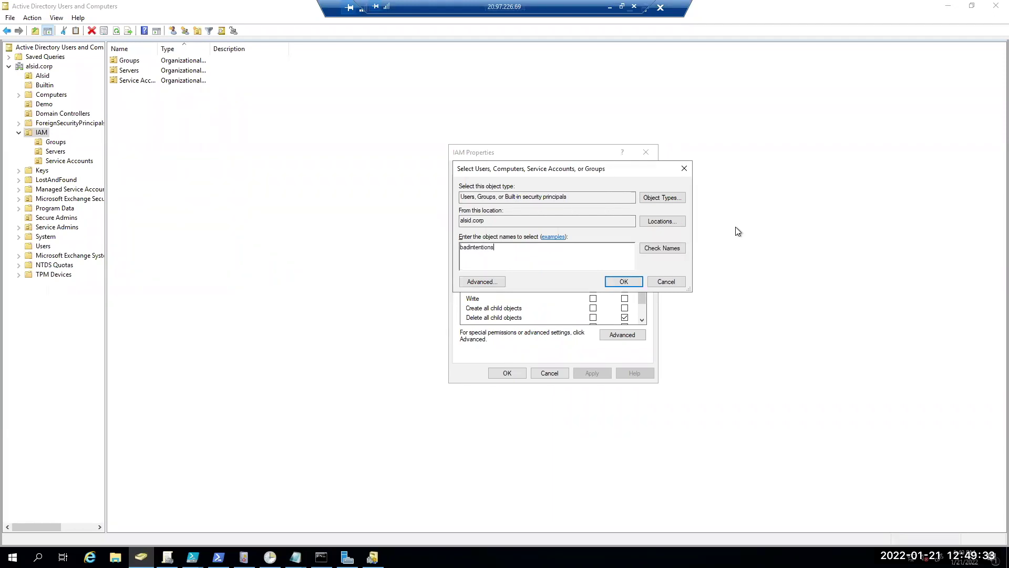
type("intentions")
left_click(652, 250)
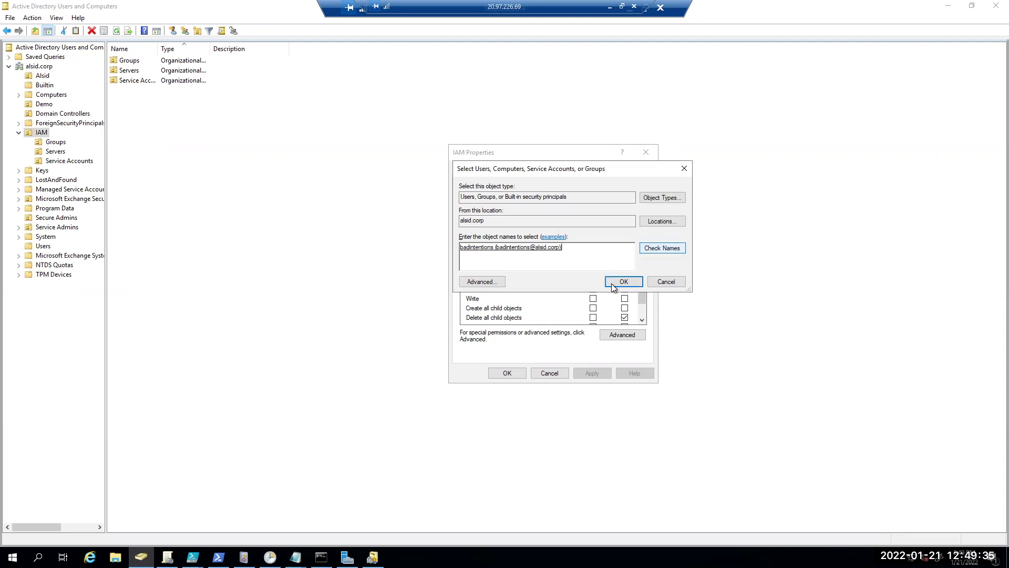
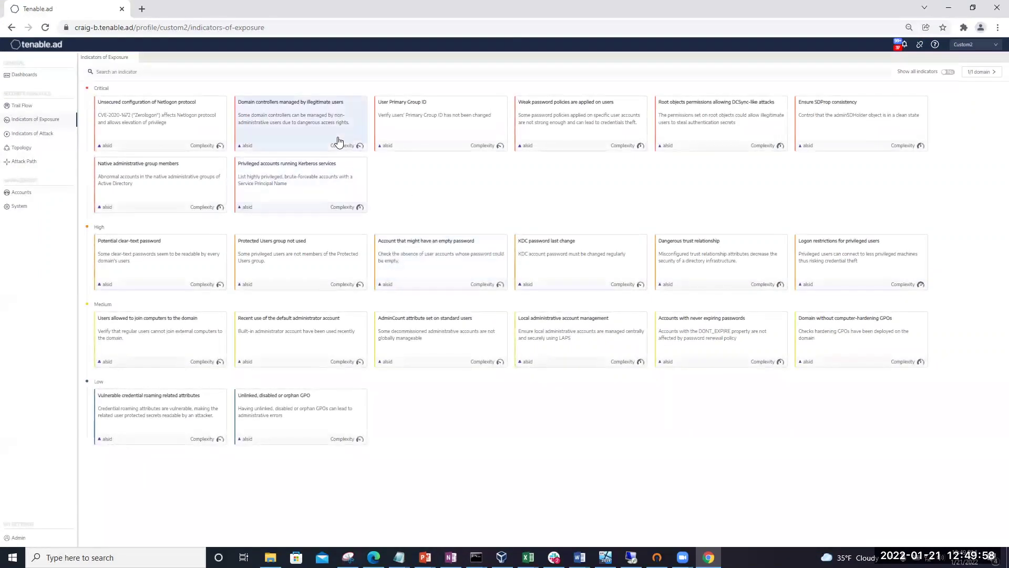
- Open the deviant objects of the critical 'Domain controllers managed by illegitimate users' indicator
left_click(332, 128)
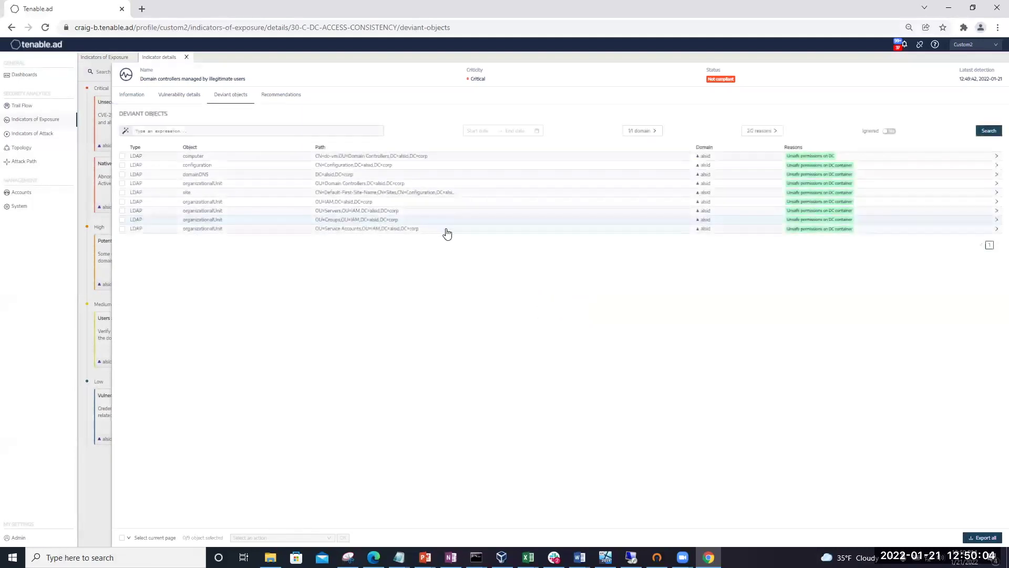
- Expand the OU=IAM row's 'Unsafe permissions on DC container' reason, then close the indicator details
left_click(343, 203)
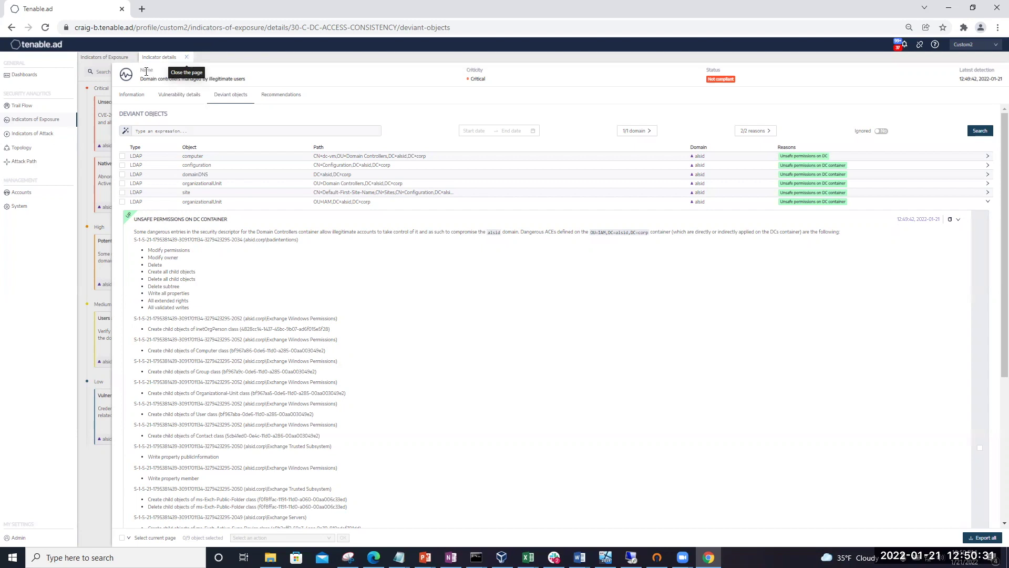
left_click(188, 59)
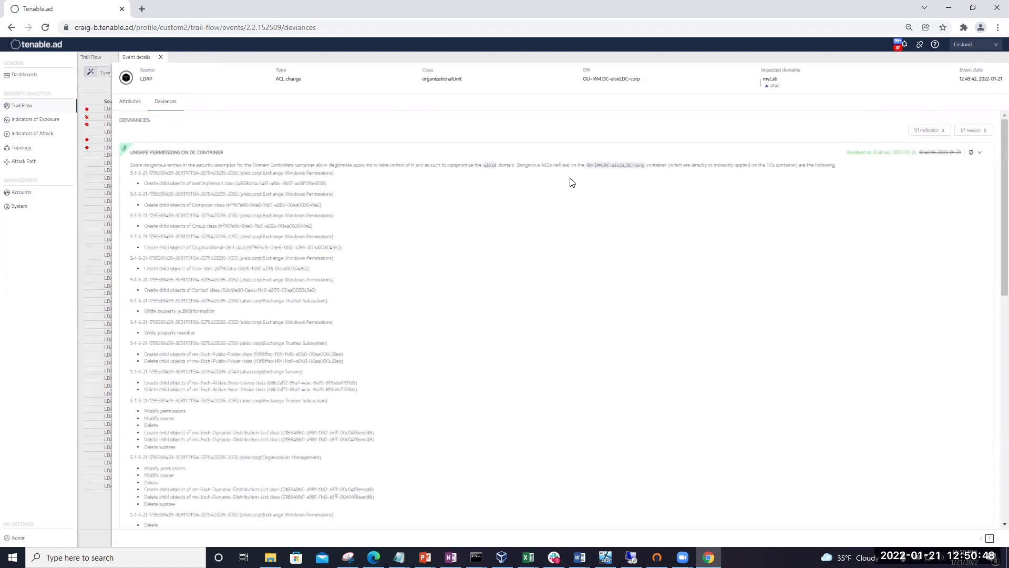
- Scroll the OU=IAM event deviances to the dangerous ACEs: Modify permissions, Modify owner, Delete
scroll(563, 210, "down", 15)
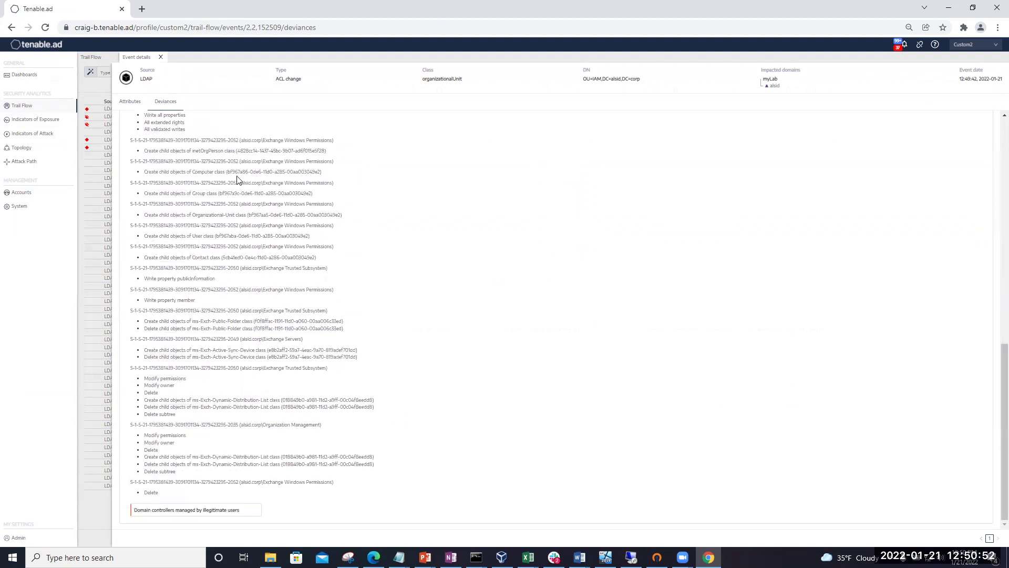
scroll(431, 306, "down", 6)
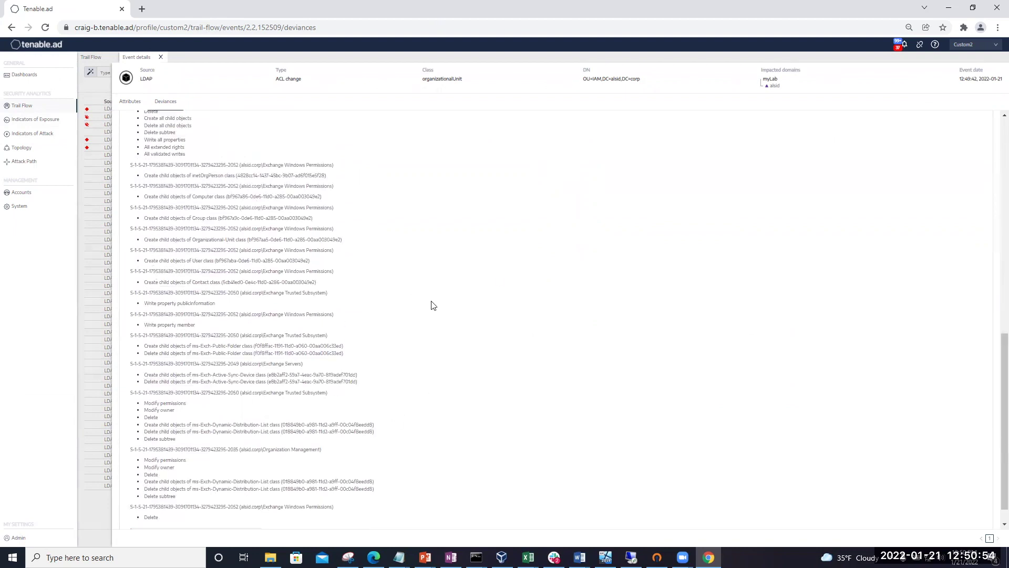